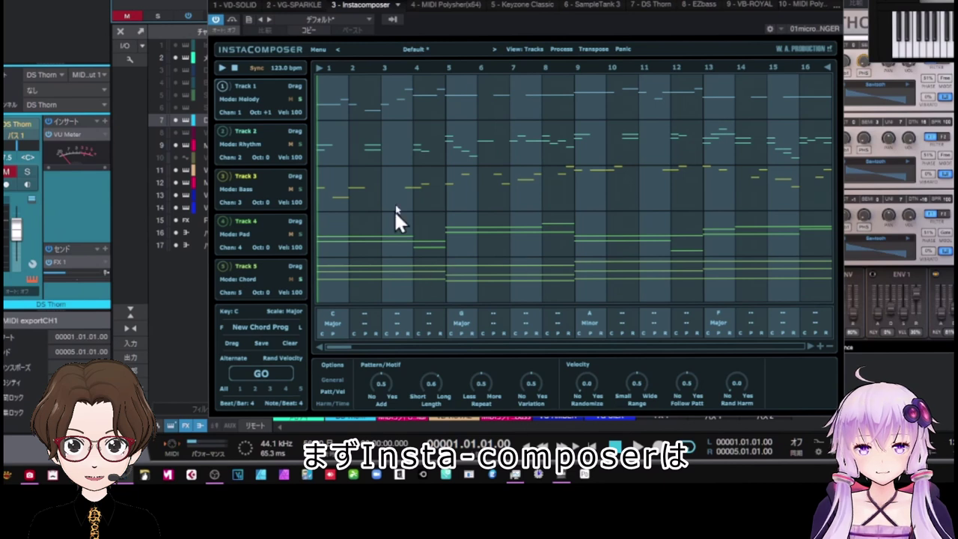
Step: Generate new phrases for the five InstaComposer tracks several times in a row
{"action": "left_click", "coordinate": [258, 374]}
{"action": "left_click", "coordinate": [258, 374]}
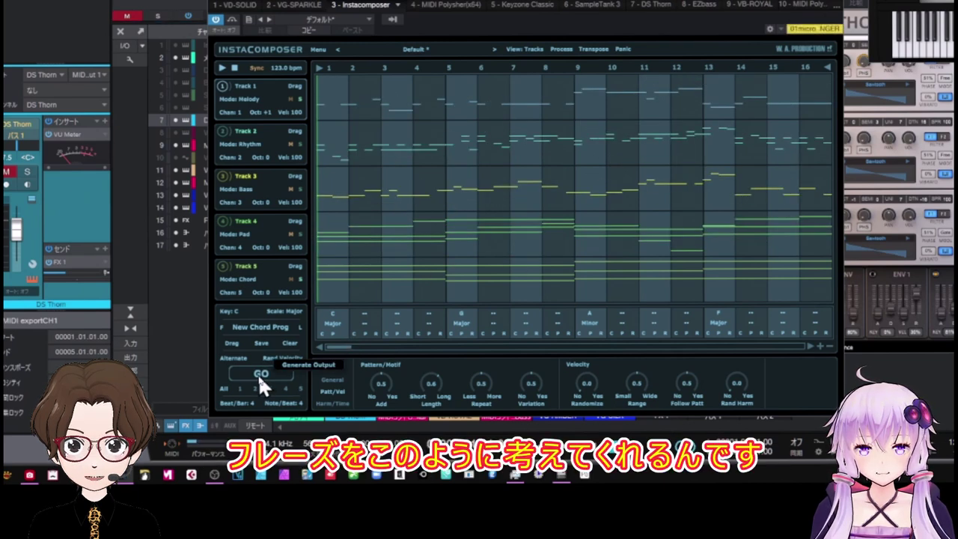
{"action": "left_click", "coordinate": [258, 373]}
{"action": "left_click", "coordinate": [258, 374]}
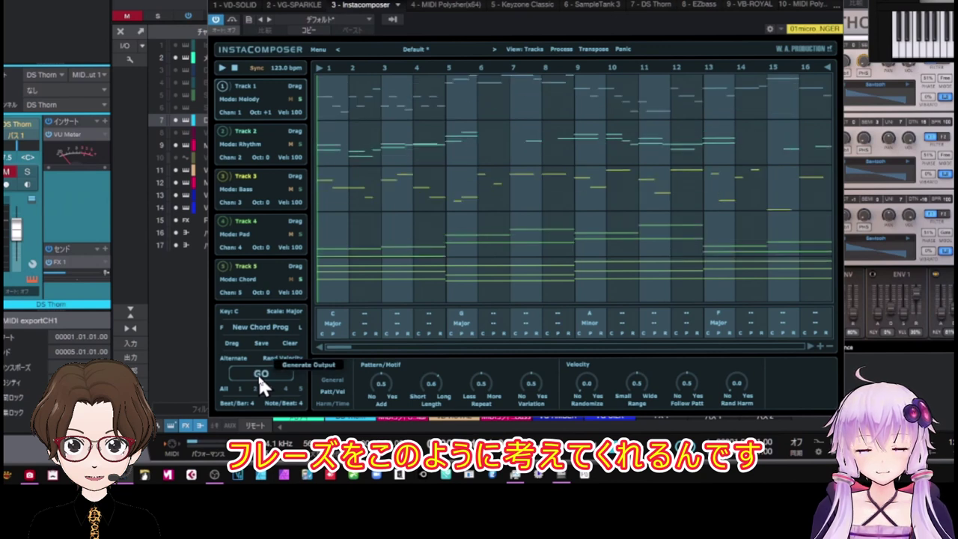
{"action": "left_click", "coordinate": [258, 374]}
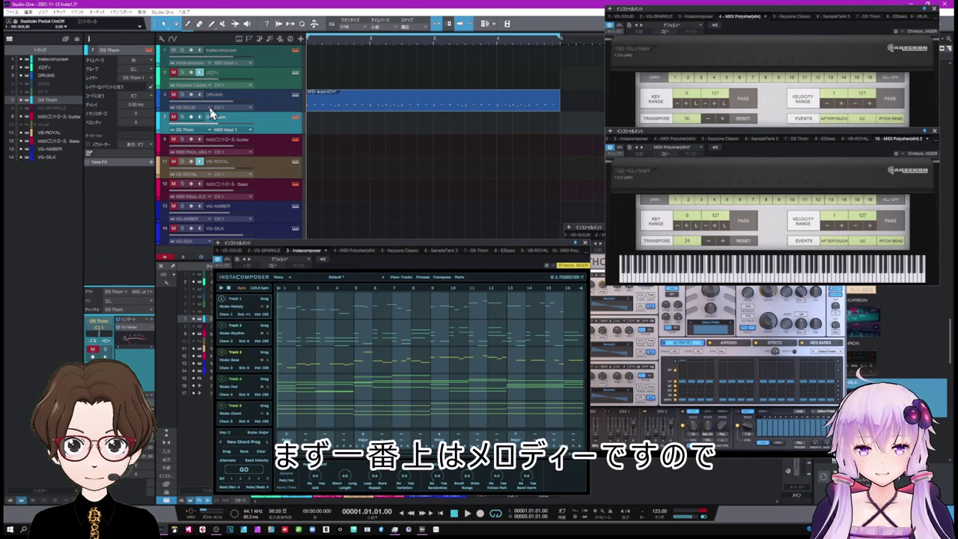
Step: Set the メロディ track's input to Instacomposer with MIDI Output 1, and play the soloed track to check it
{"action": "left_click", "coordinate": [275, 80]}
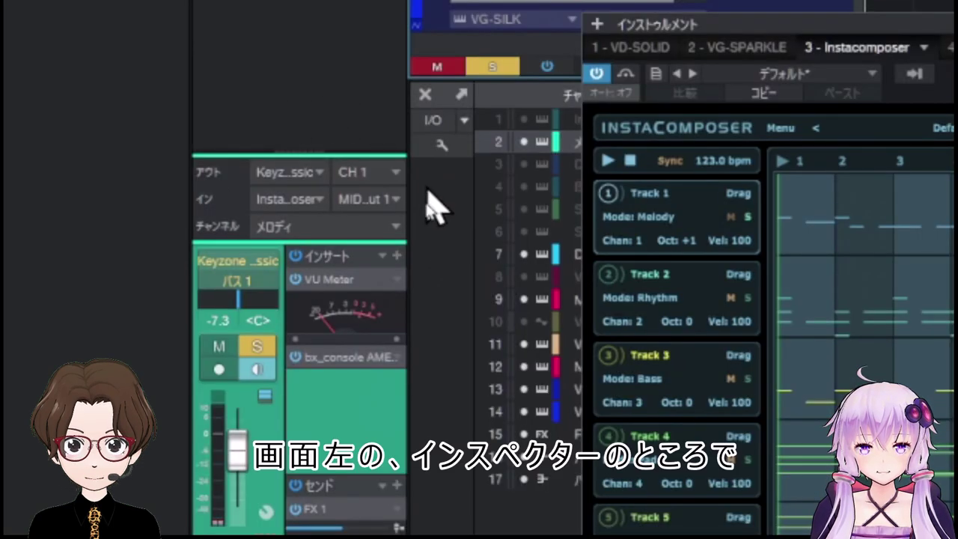
{"action": "left_click", "coordinate": [288, 199]}
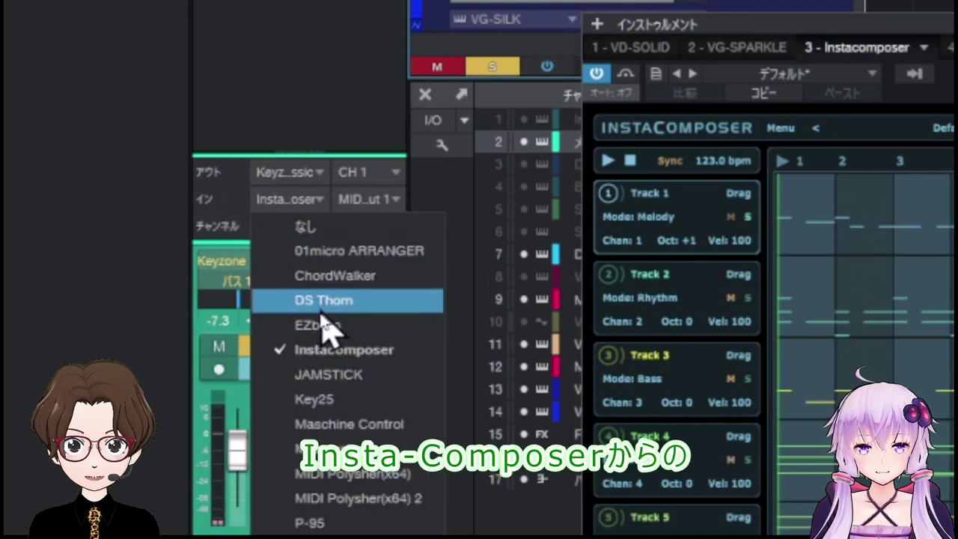
{"action": "left_click", "coordinate": [330, 350]}
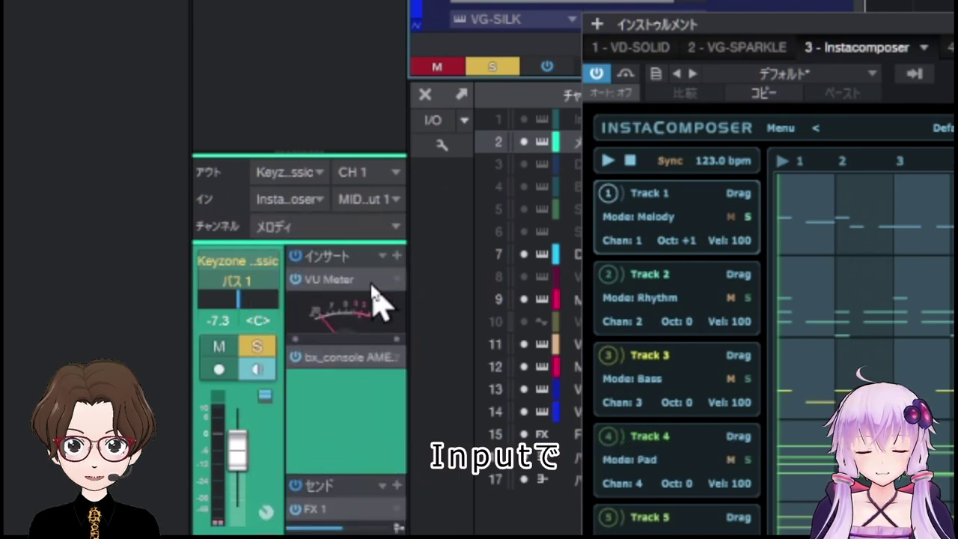
{"action": "left_click", "coordinate": [397, 201]}
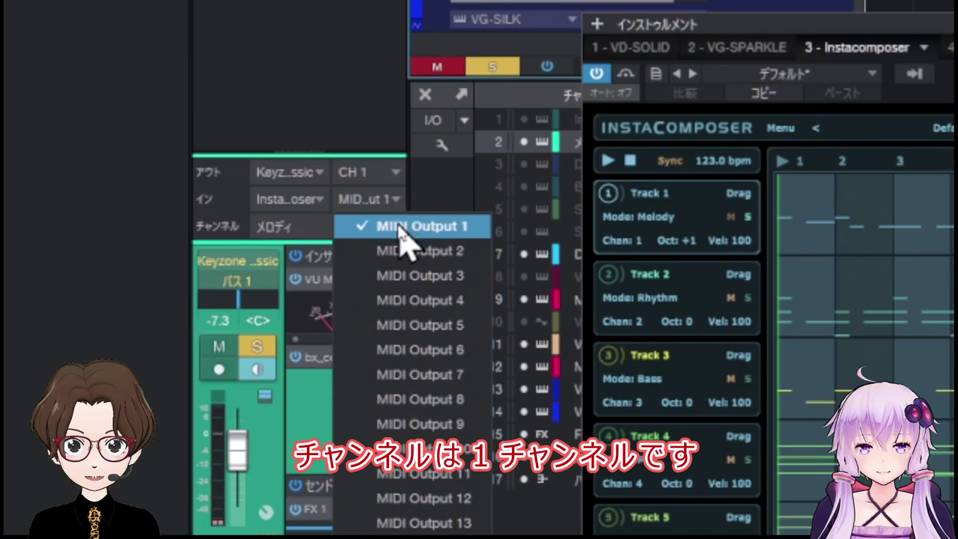
{"action": "left_click", "coordinate": [403, 227]}
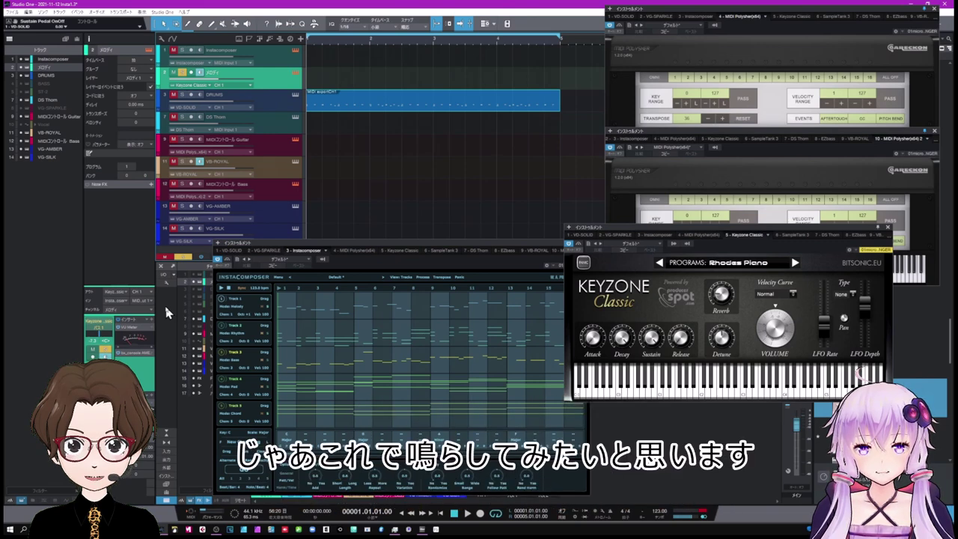
{"action": "left_click", "coordinate": [466, 515]}
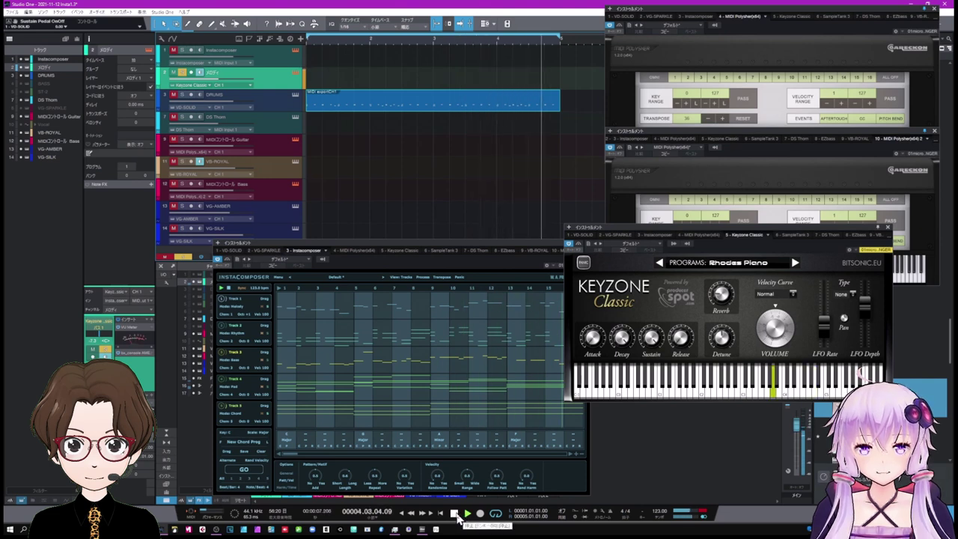
{"action": "left_click", "coordinate": [454, 514]}
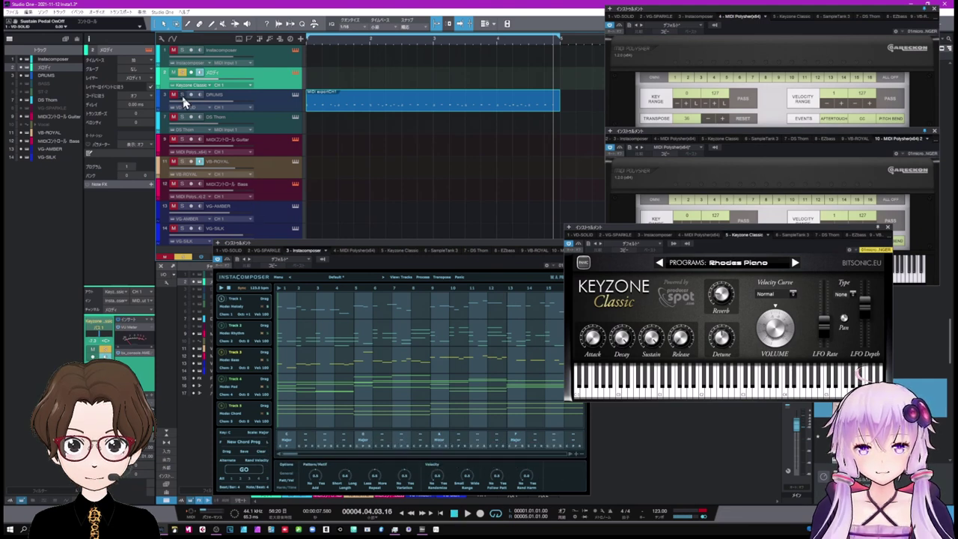
Step: Route Instacomposer's MIDI Output 5 to MIDI Input 1 of the DS Thorn instrument, and play the soloed DS Thorn track
{"action": "left_click", "coordinate": [274, 118]}
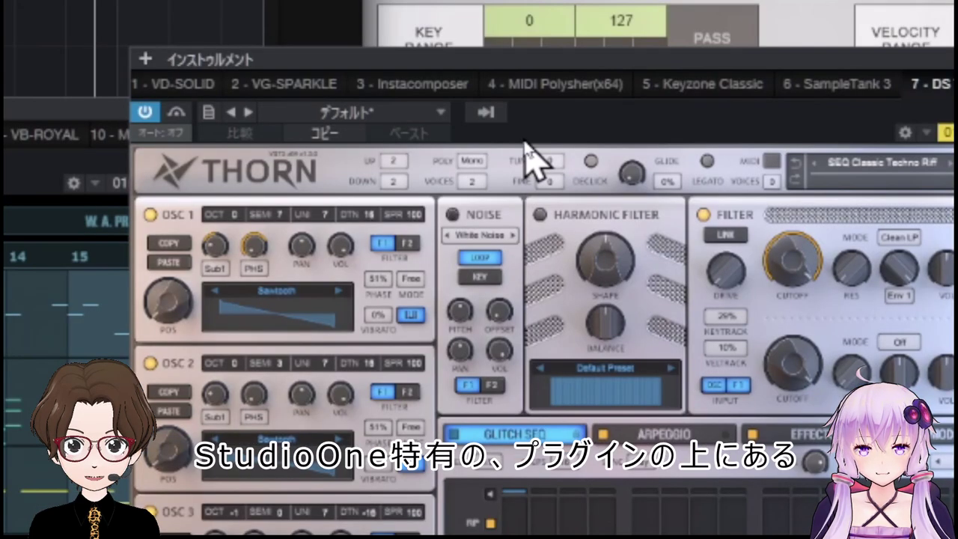
{"action": "left_click", "coordinate": [496, 116]}
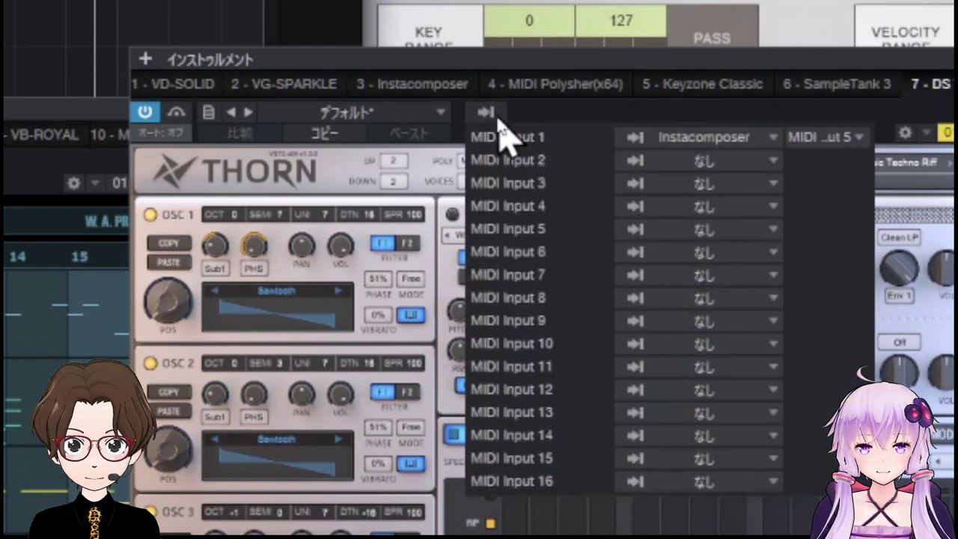
{"action": "left_click", "coordinate": [704, 138]}
{"action": "left_click", "coordinate": [710, 299]}
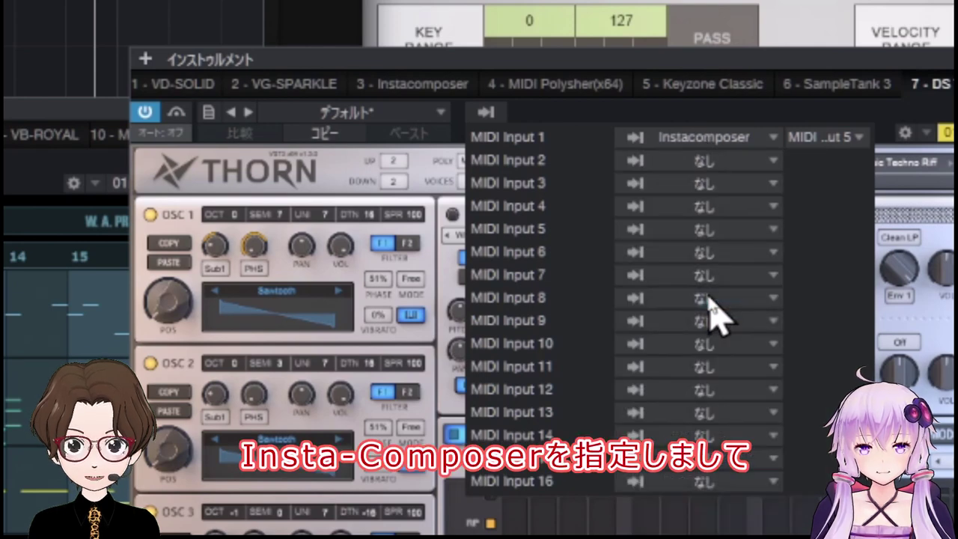
{"action": "left_click", "coordinate": [835, 139]}
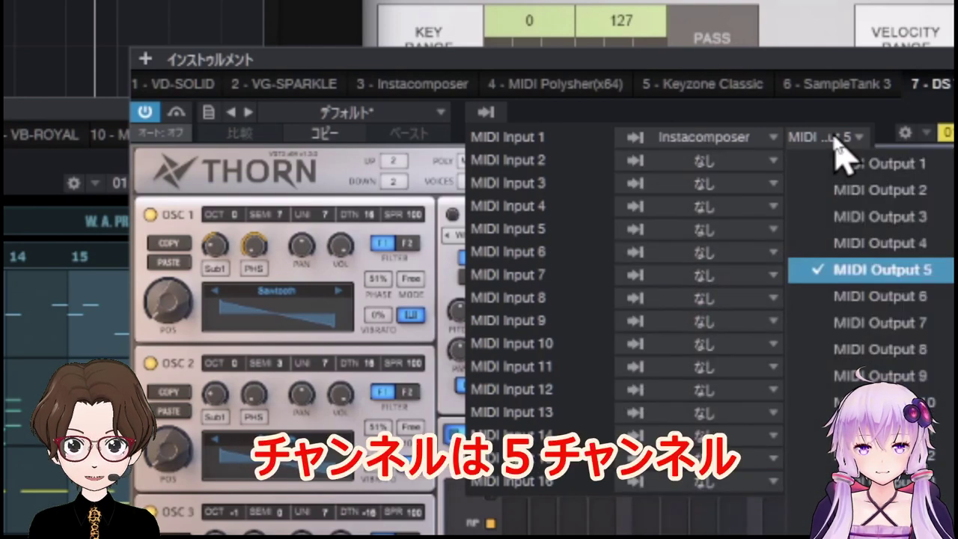
{"action": "left_click", "coordinate": [846, 272]}
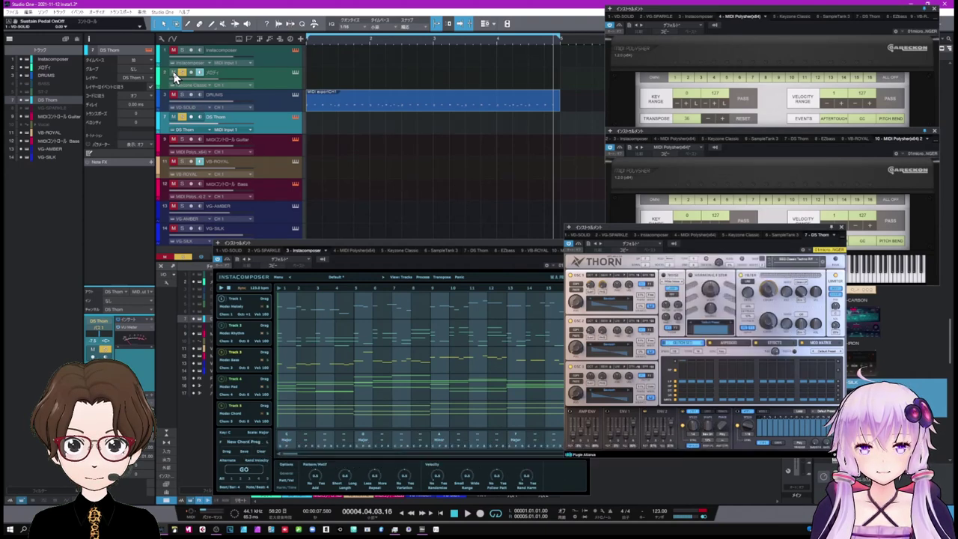
{"action": "left_click", "coordinate": [468, 514]}
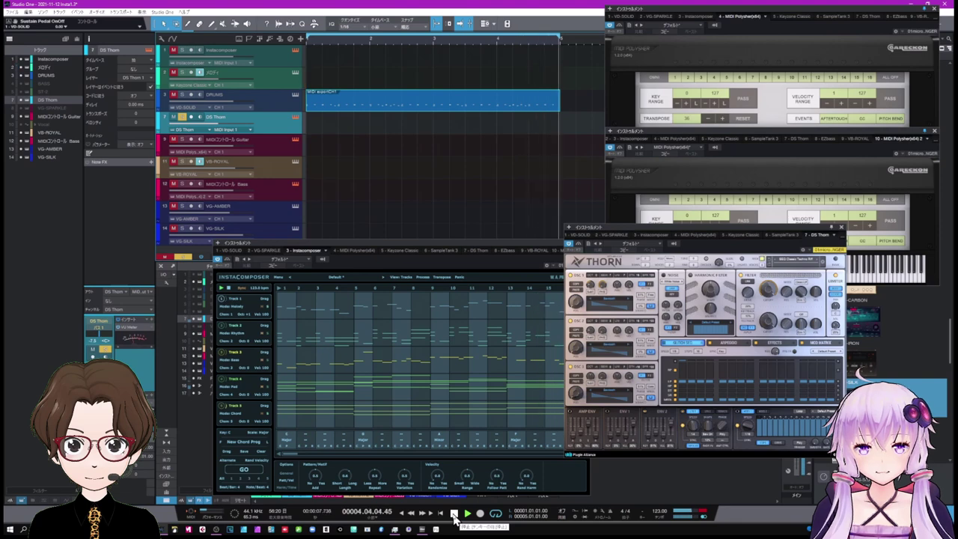
{"action": "left_click", "coordinate": [455, 515]}
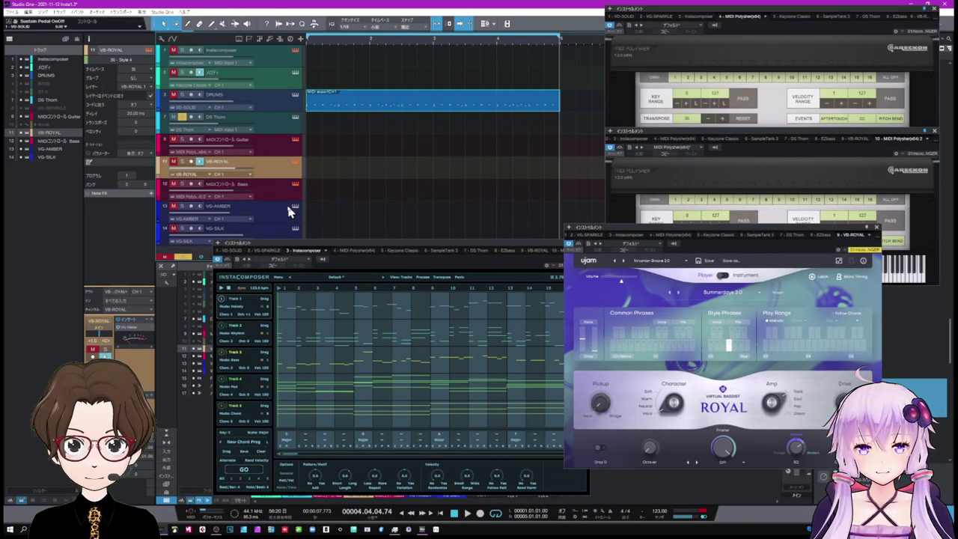
Step: Examine the virtual guitar tracks starting with VG-AMBER, and bring up the MIDI Polysher(x64) 2 window
{"action": "left_click", "coordinate": [274, 217]}
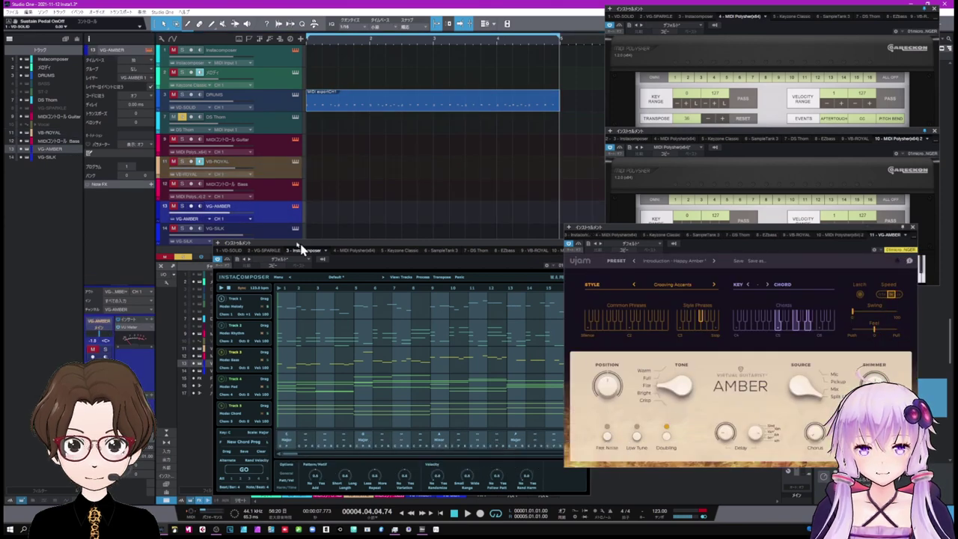
{"action": "left_click", "coordinate": [267, 232]}
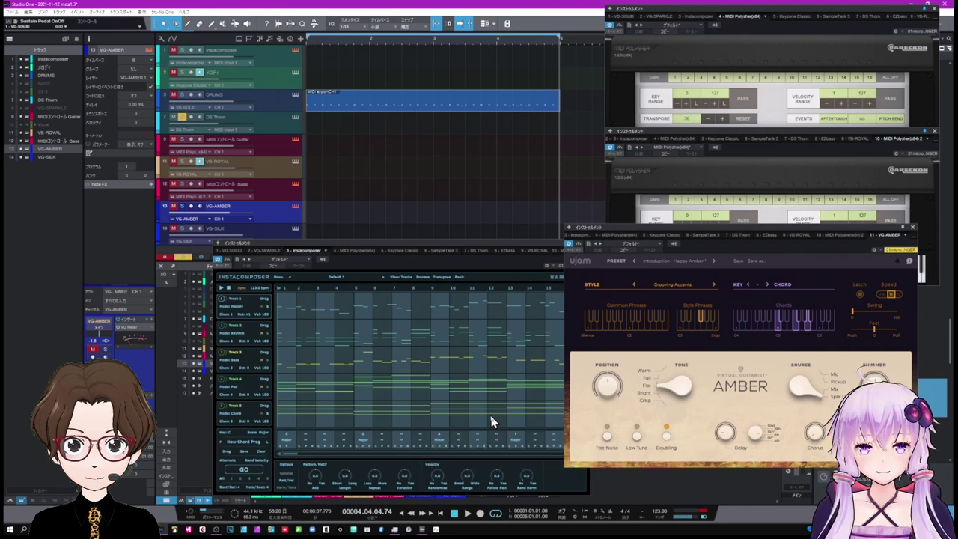
{"action": "left_click", "coordinate": [726, 178]}
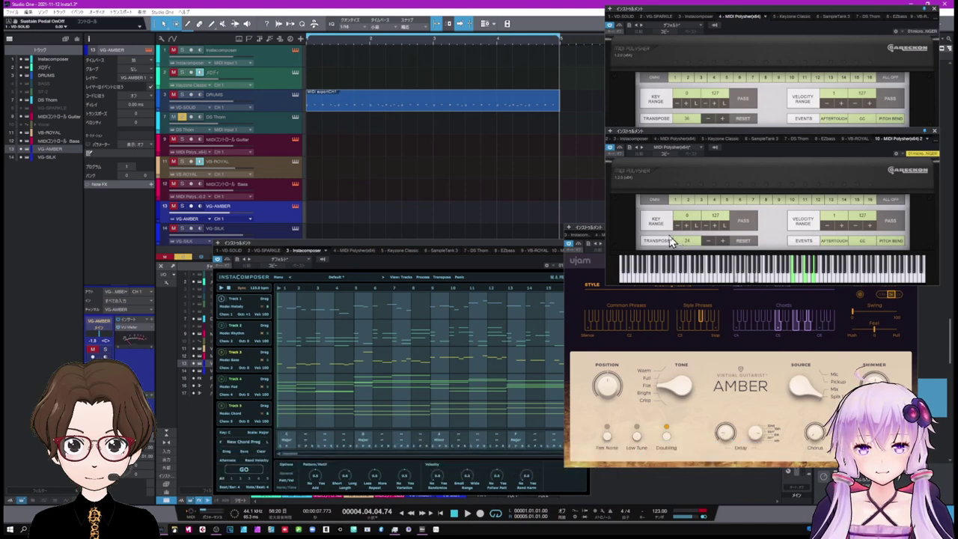
Step: Play the soloed VB-ROYAL bass track, and try another of the instrument's common phrases
{"action": "left_click", "coordinate": [279, 173]}
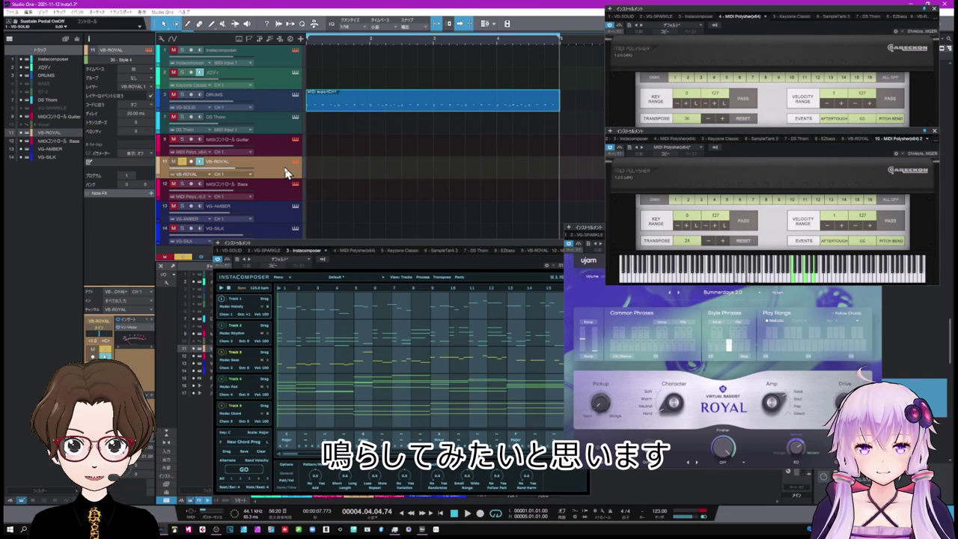
{"action": "left_click", "coordinate": [467, 514]}
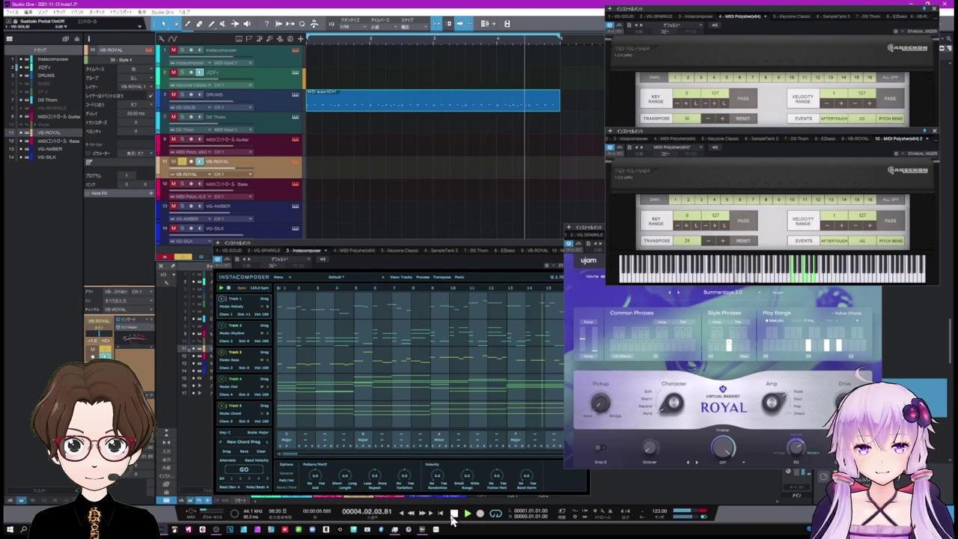
{"action": "left_click", "coordinate": [453, 516]}
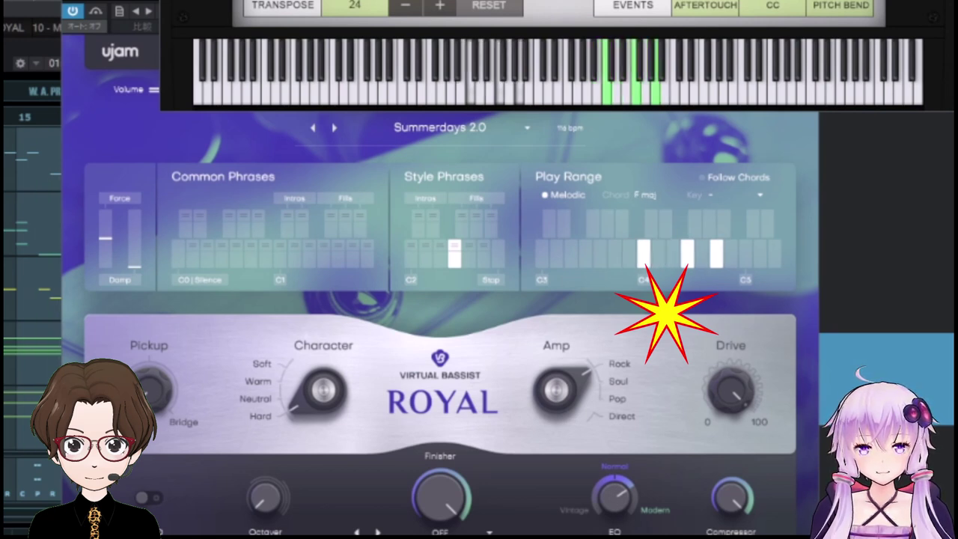
{"action": "left_click", "coordinate": [358, 490]}
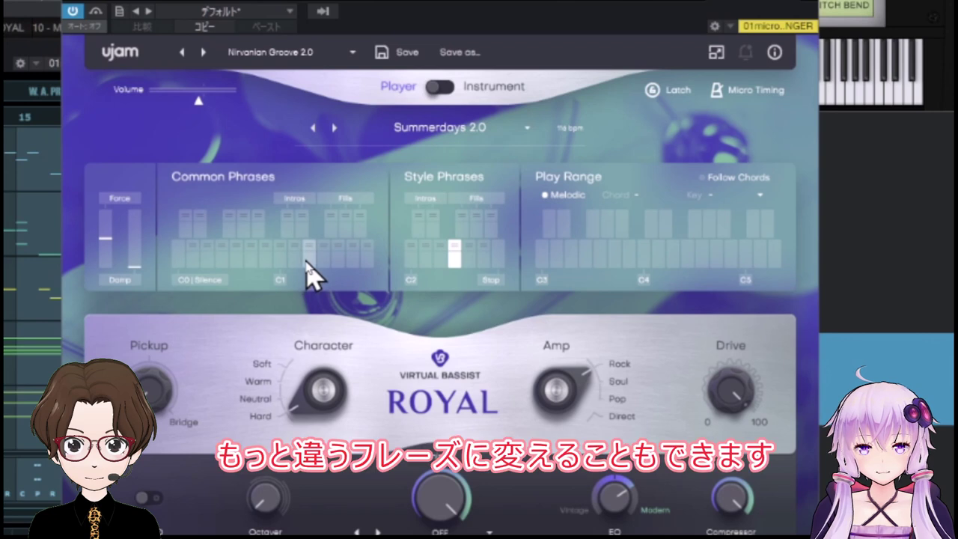
{"action": "left_click", "coordinate": [309, 256]}
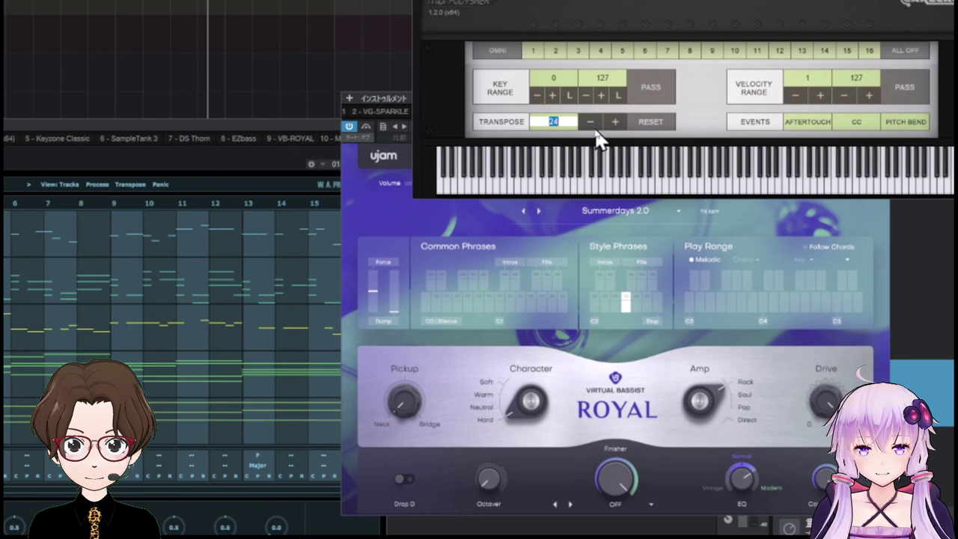
Step: Set the transpose in MIDI Polysher(x64) 2 to 12 and choose octave 0 for InstaComposer's Track 5 chords
{"action": "type", "text": "12"}
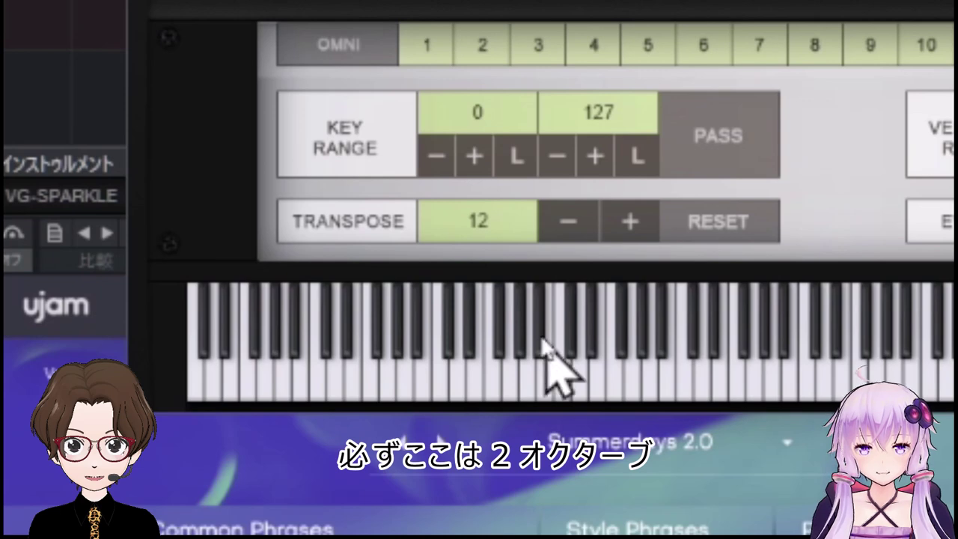
{"action": "double_click", "coordinate": [499, 219]}
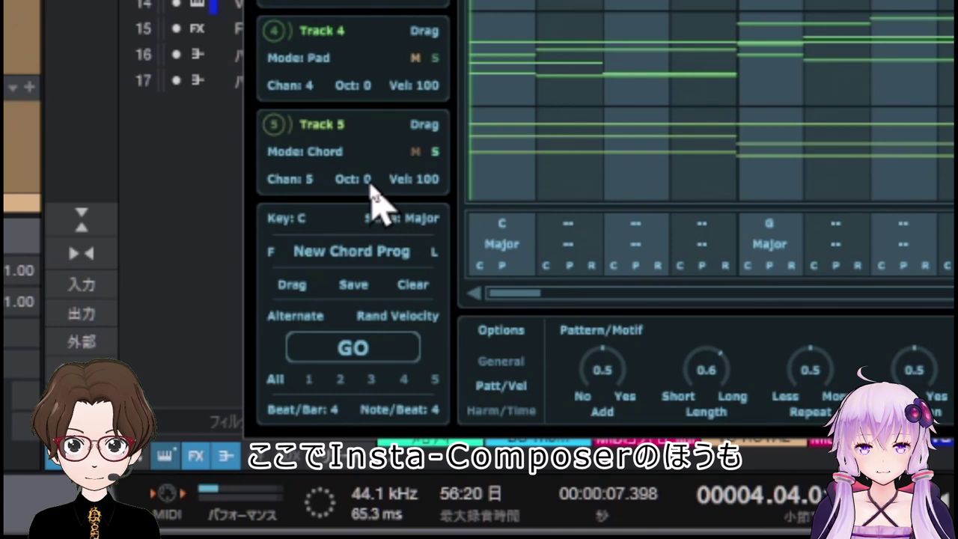
{"action": "left_click", "coordinate": [369, 183]}
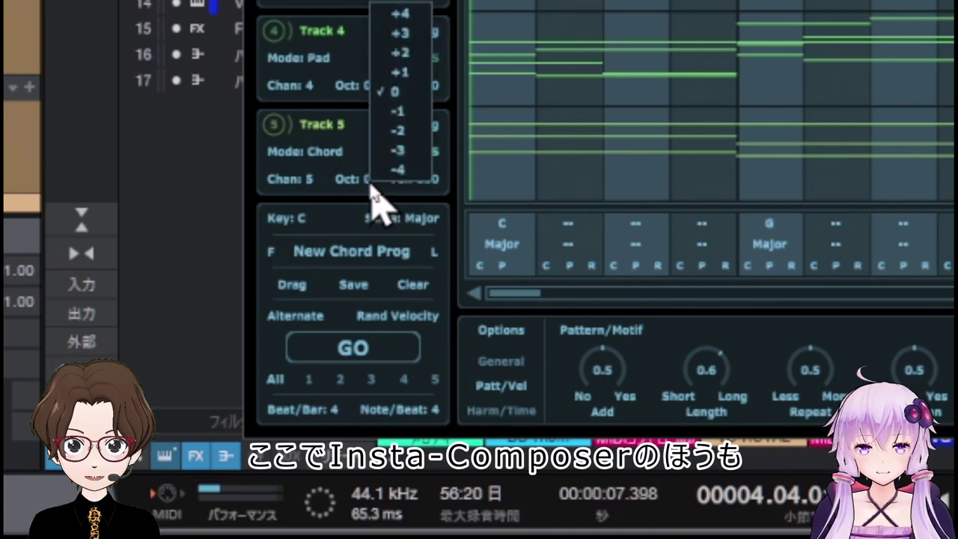
{"action": "left_click", "coordinate": [426, 93]}
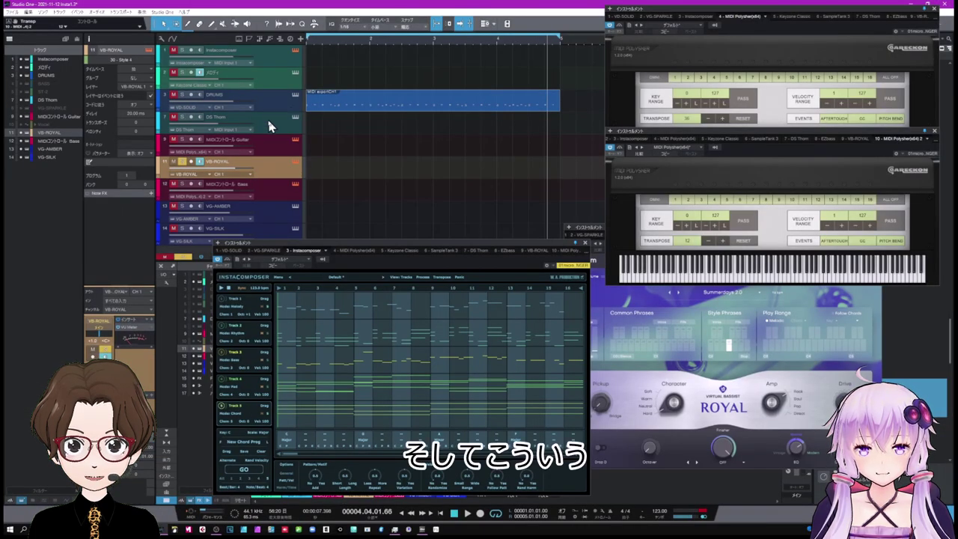
Step: Review the instruments on the DS Thorn, VB-ROYAL and VG-AMBER tracks one after another
{"action": "left_click", "coordinate": [270, 126]}
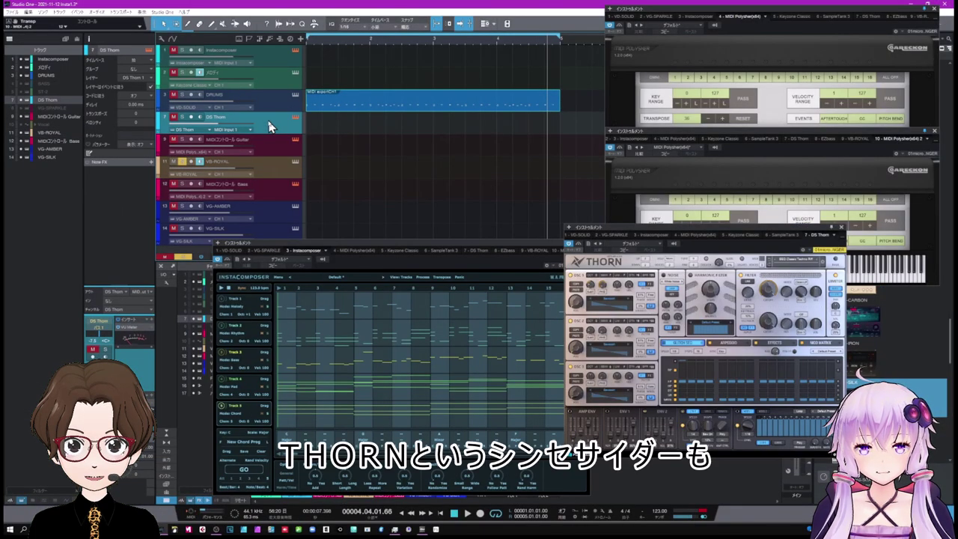
{"action": "left_click", "coordinate": [270, 171]}
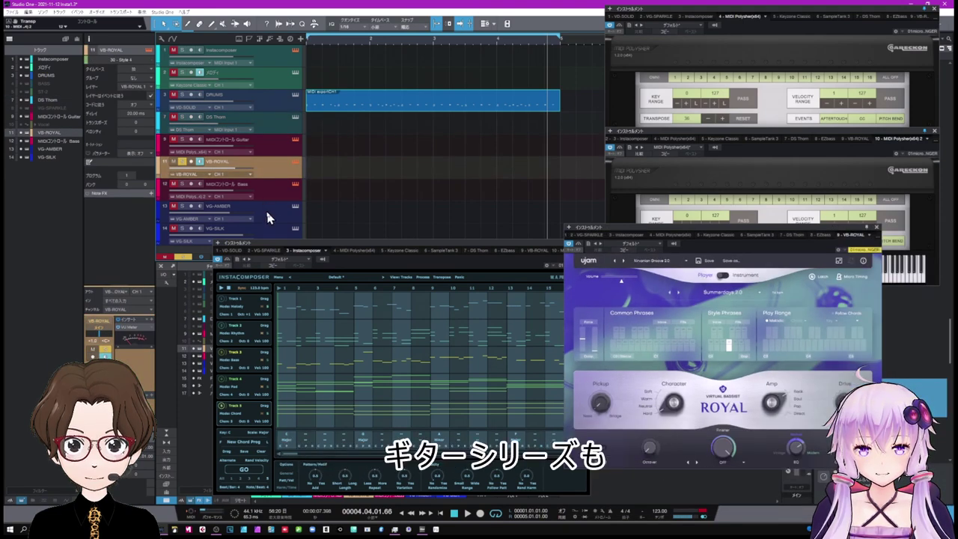
{"action": "left_click", "coordinate": [267, 214]}
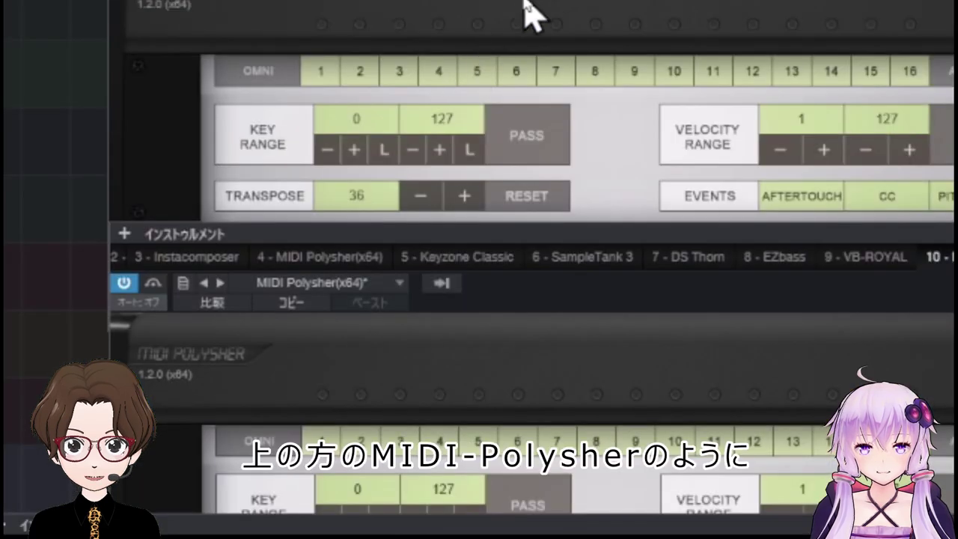
Step: Bring up the guitar MIDI Polysher(x64), and play the soloed VG-AMBER track alone and together with VG-SILK
{"action": "left_click", "coordinate": [751, 53]}
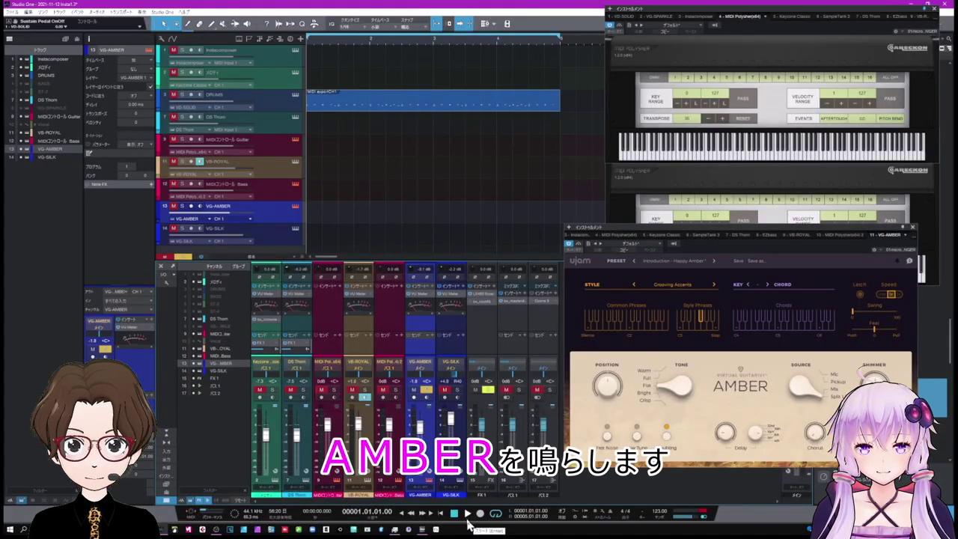
{"action": "left_click", "coordinate": [467, 515]}
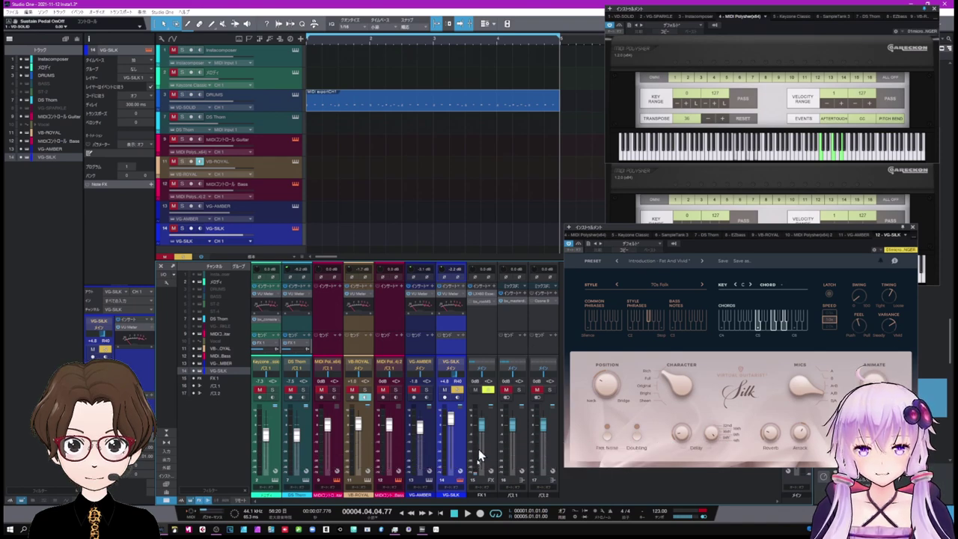
{"action": "left_click", "coordinate": [468, 514]}
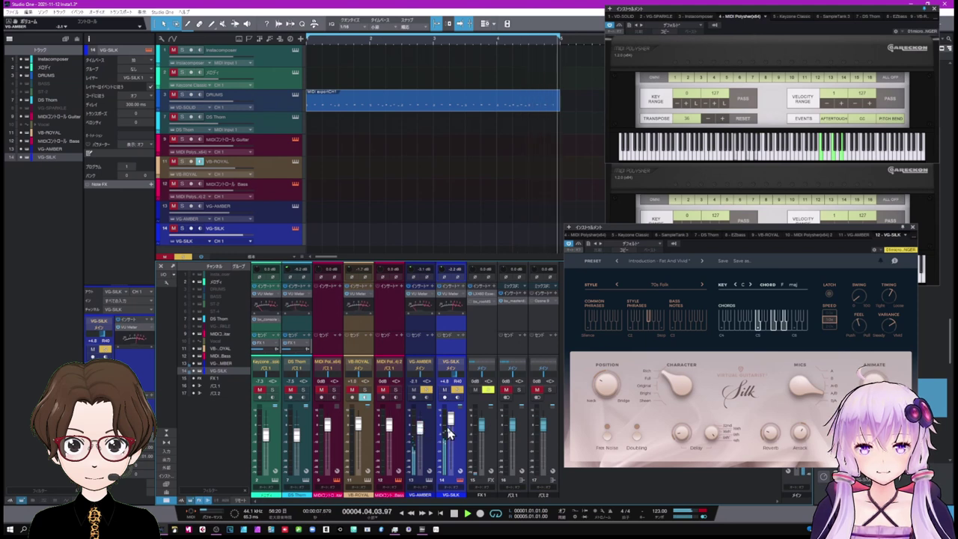
Step: Add the VB-ROYAL, DS Thorn and melody tracks to the soloed playback, lowering DS Thorn to -12.2 dB and the melody to -3.2 dB
{"action": "left_click", "coordinate": [364, 390]}
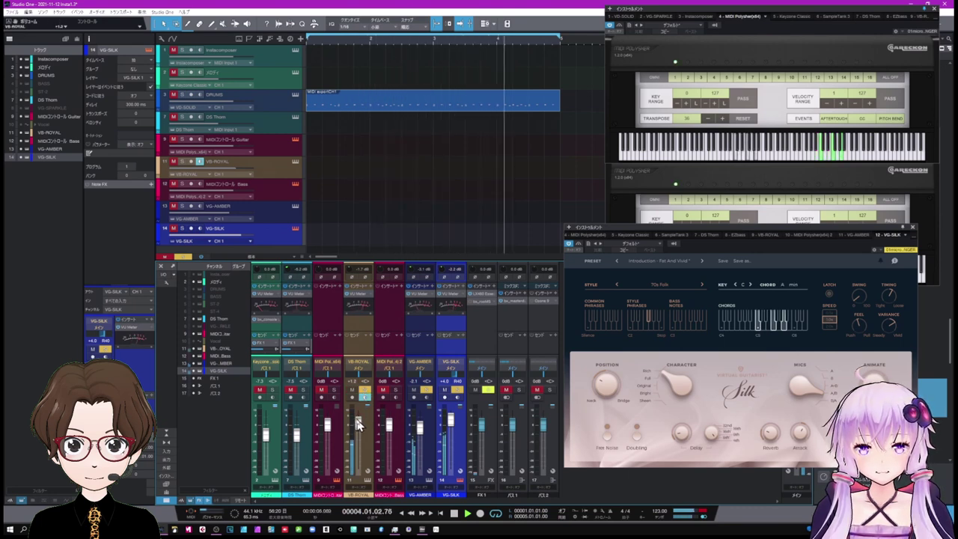
{"action": "left_click", "coordinate": [303, 391]}
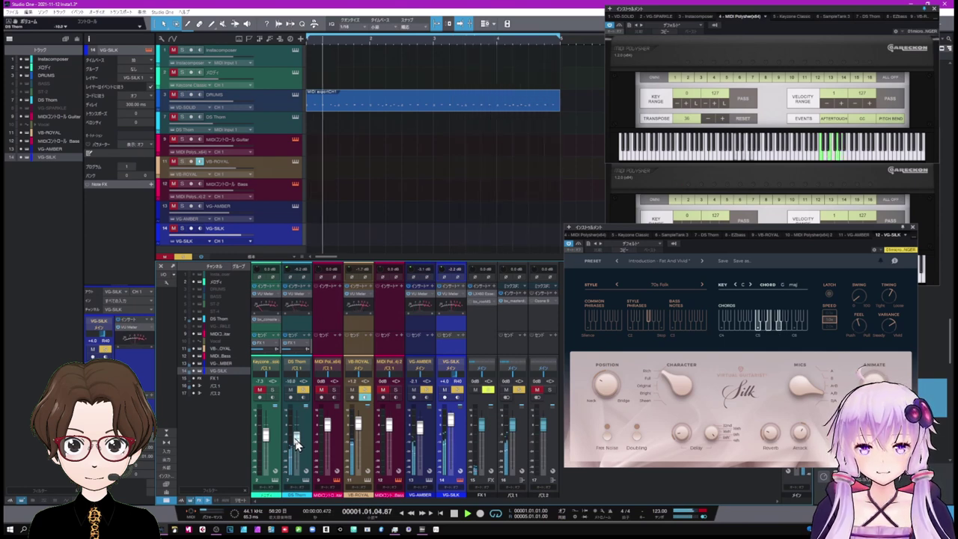
{"action": "left_click_drag", "start_coordinate": [296, 441], "coordinate": [296, 443]}
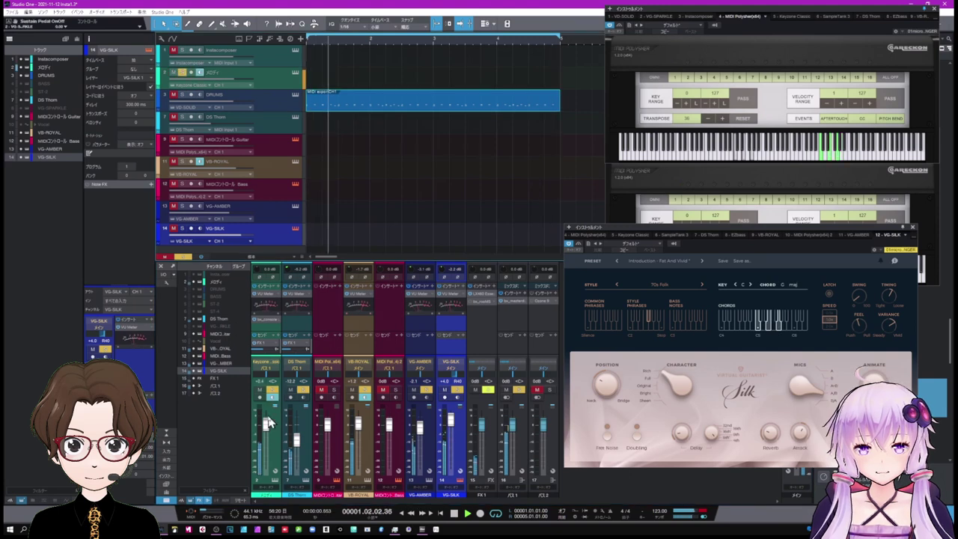
{"action": "left_click_drag", "start_coordinate": [268, 424], "coordinate": [267, 430]}
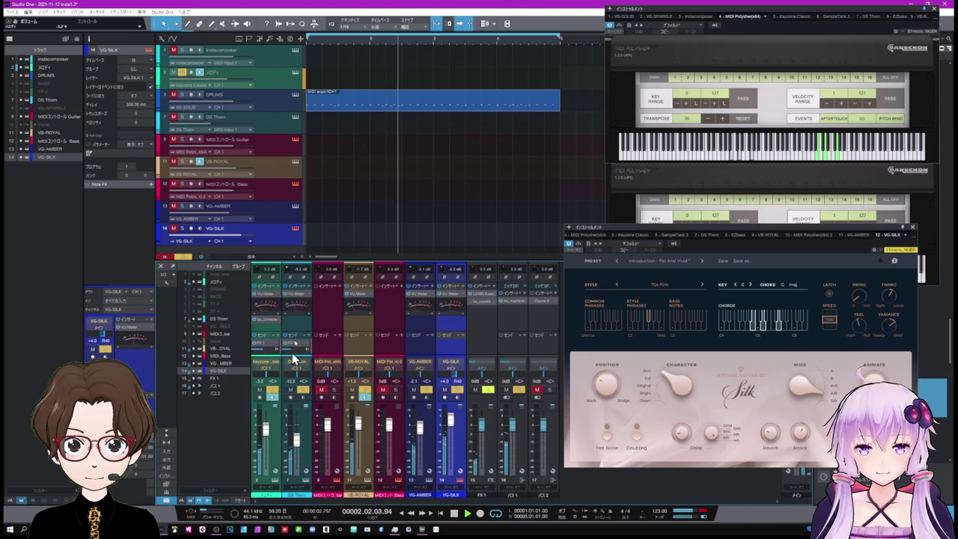
Step: Bring up InstaComposer, regenerate only the Track 1 melody three times during playback, and stop playback
{"action": "left_click", "coordinate": [296, 115]}
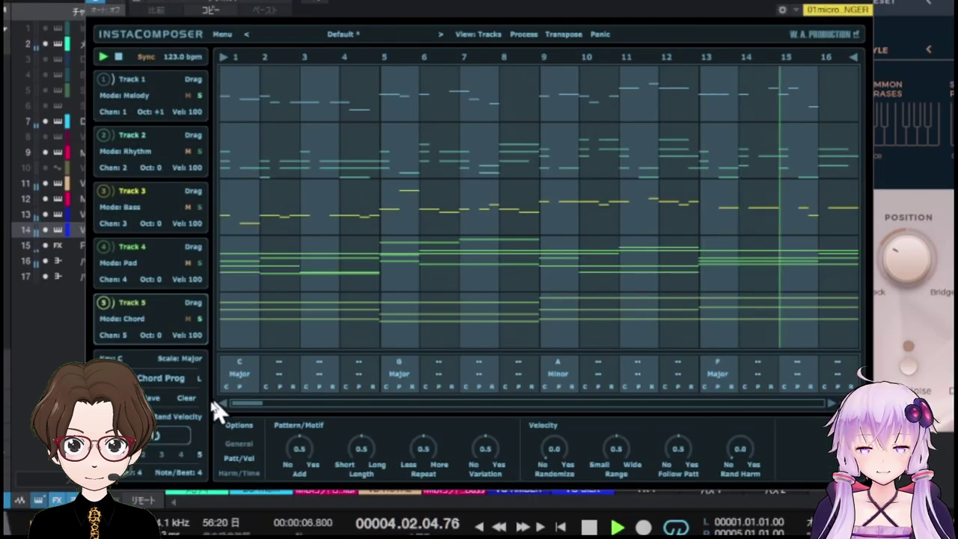
{"action": "left_click", "coordinate": [134, 463]}
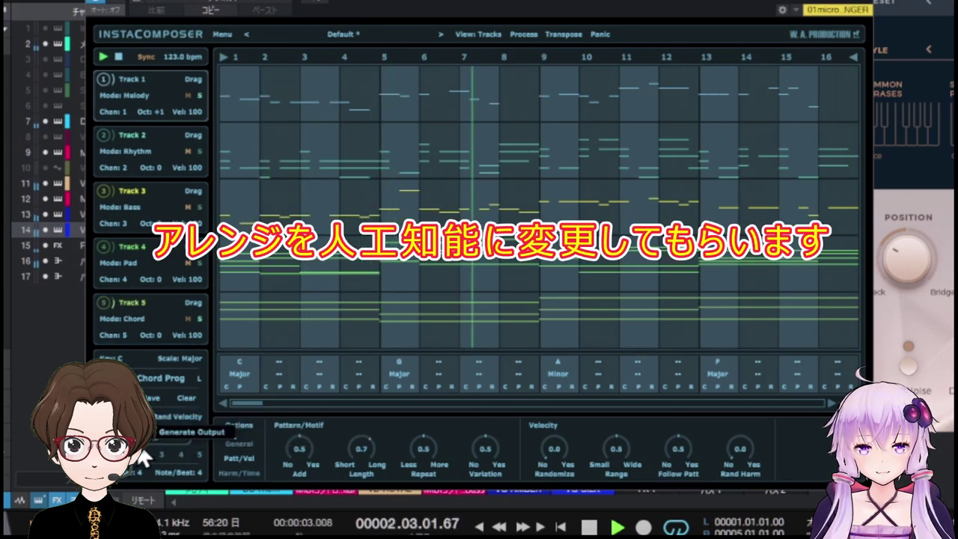
{"action": "left_click", "coordinate": [149, 455]}
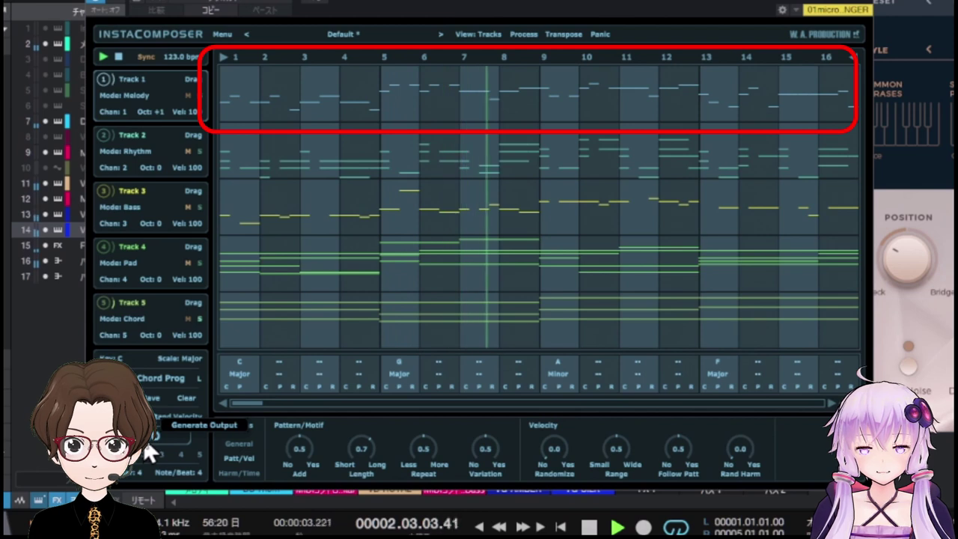
{"action": "left_click", "coordinate": [149, 452]}
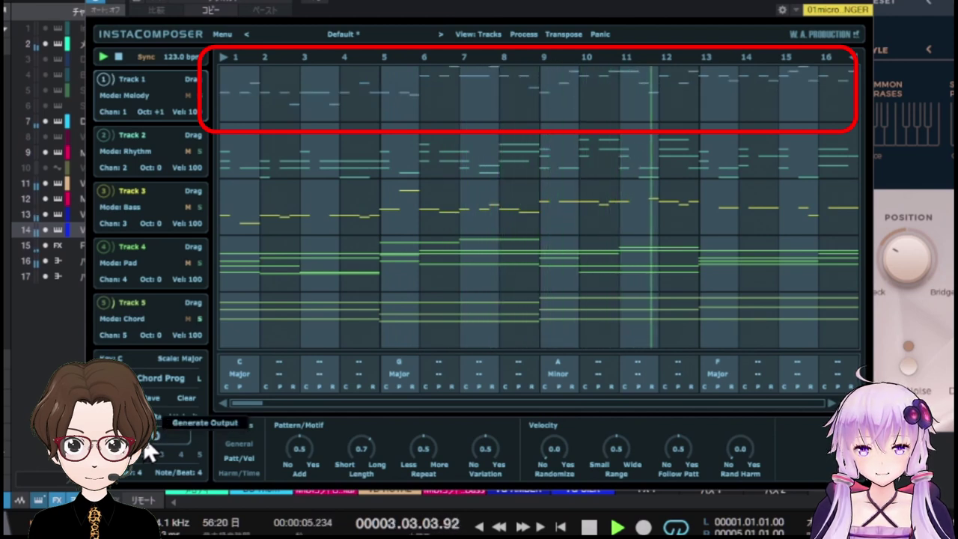
{"action": "left_click", "coordinate": [147, 442]}
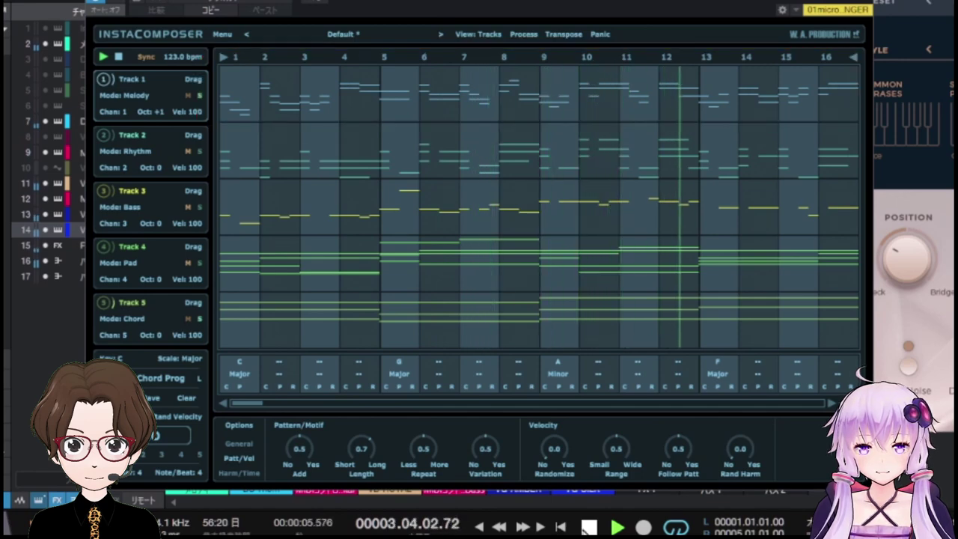
{"action": "key", "text": "space"}
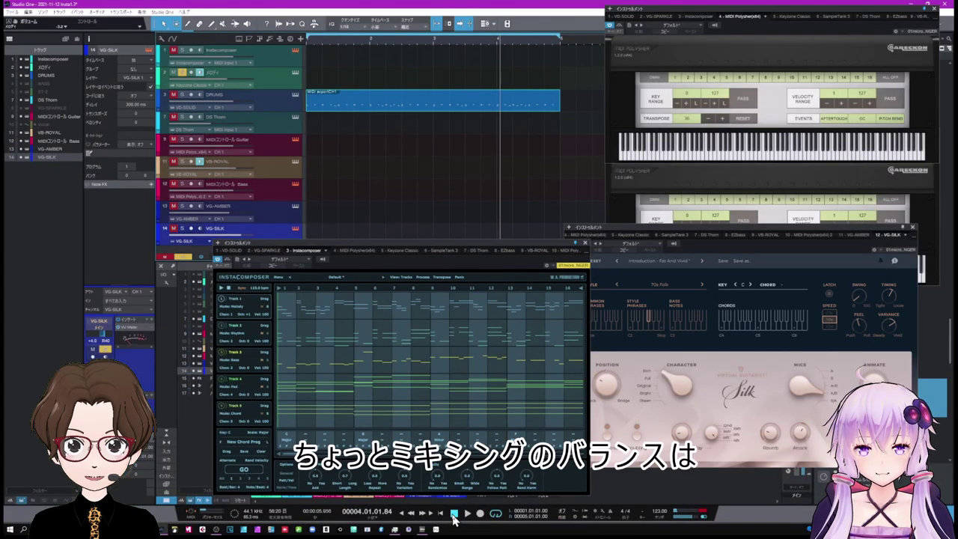